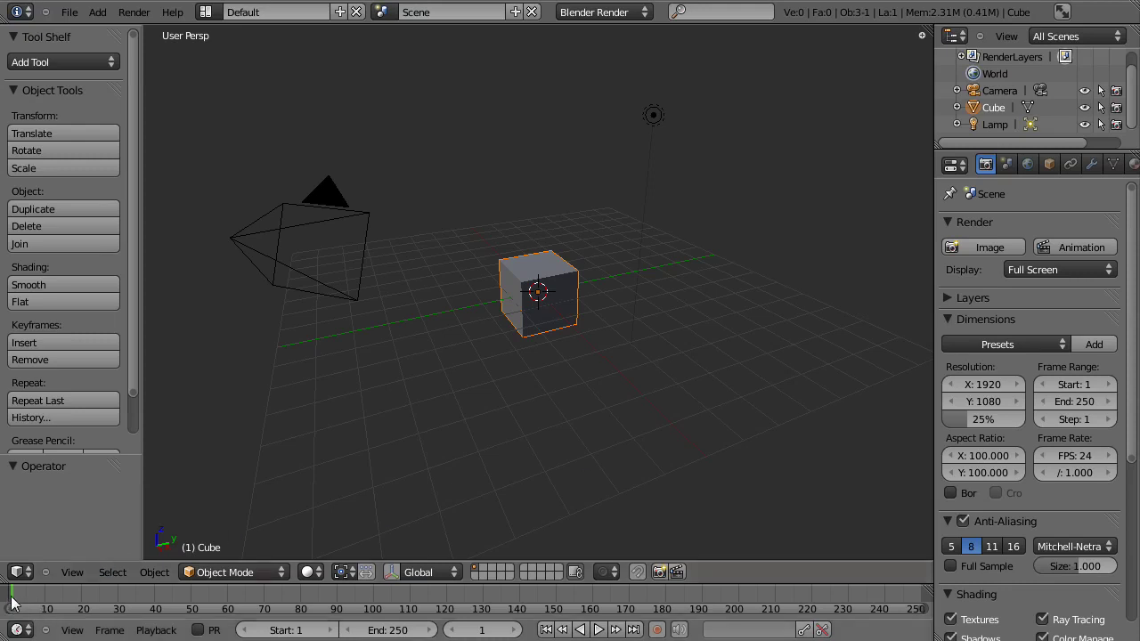
# Scrub the timeline through the early frames and return to frame 1
pyautogui.moveTo(20, 598); pyautogui.dragTo(198, 586)
pyautogui.moveTo(197, 546); pyautogui.dragTo(27, 596)
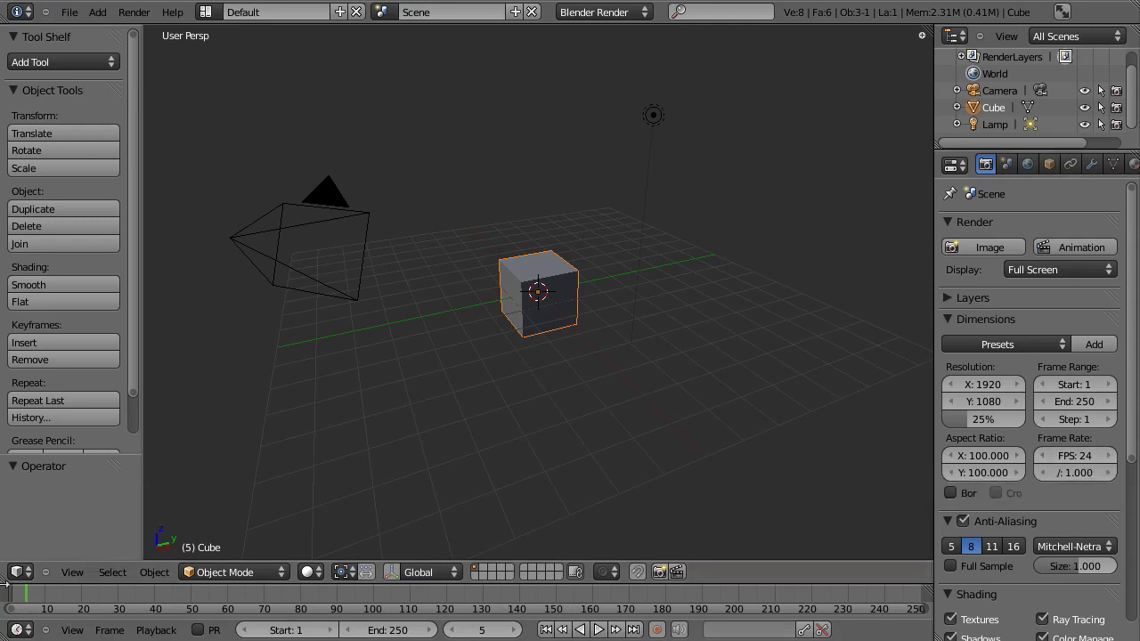
pyautogui.moveTo(36, 591); pyautogui.dragTo(97, 587)
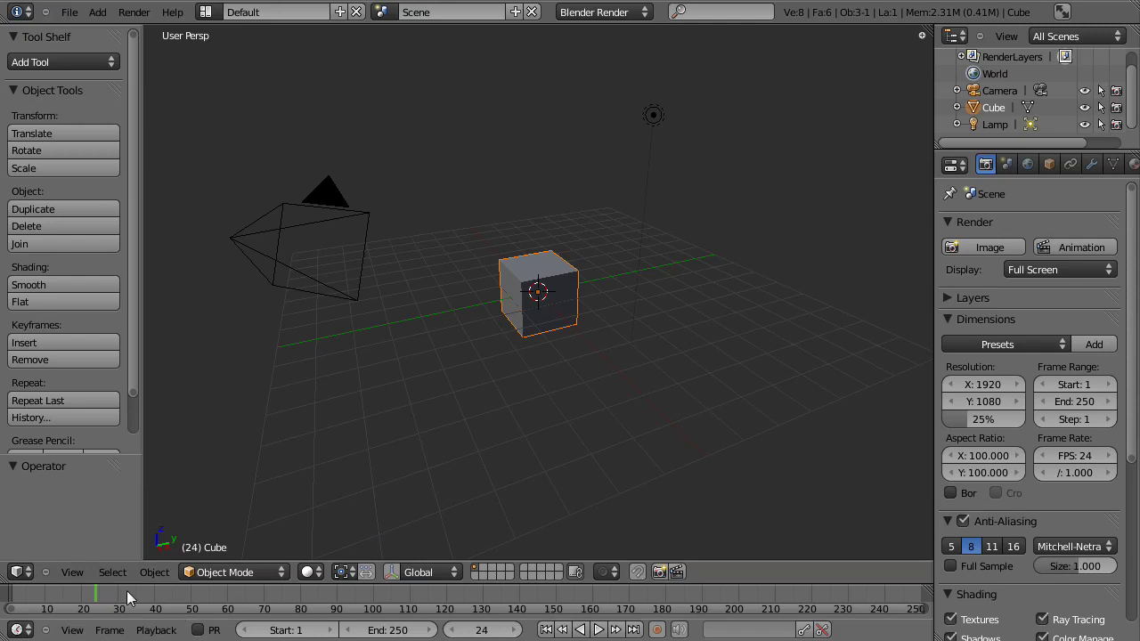
pyautogui.moveTo(96, 594); pyautogui.dragTo(11, 604)
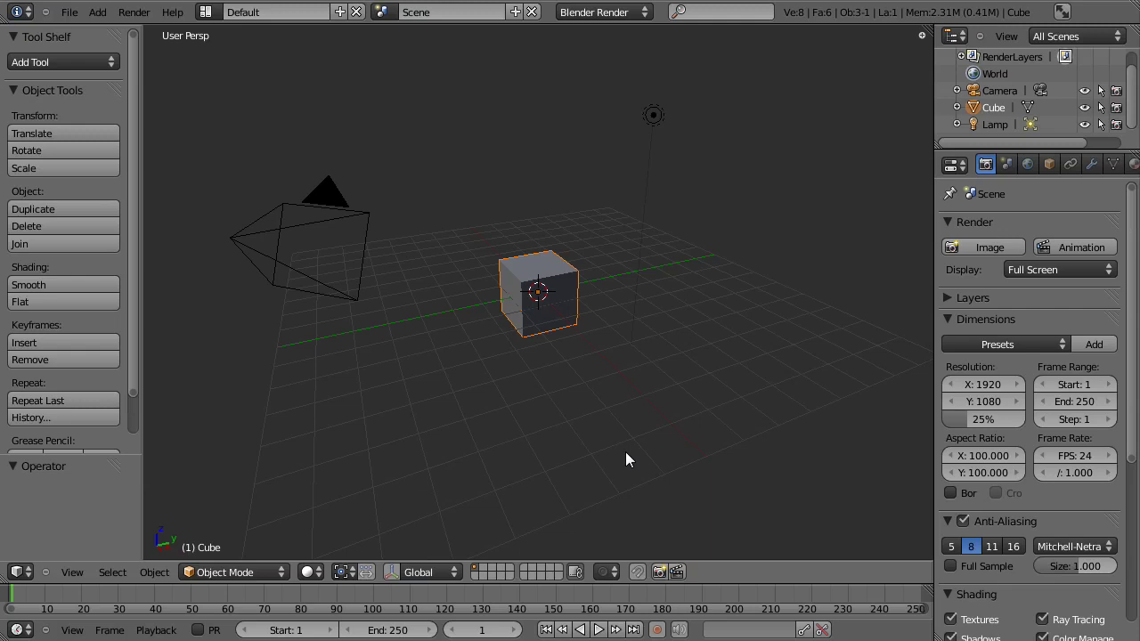
# Switch to the top orthographic view and insert a LocRotScale keyframe for the cube at frame 1
pyautogui.press('KP_7')
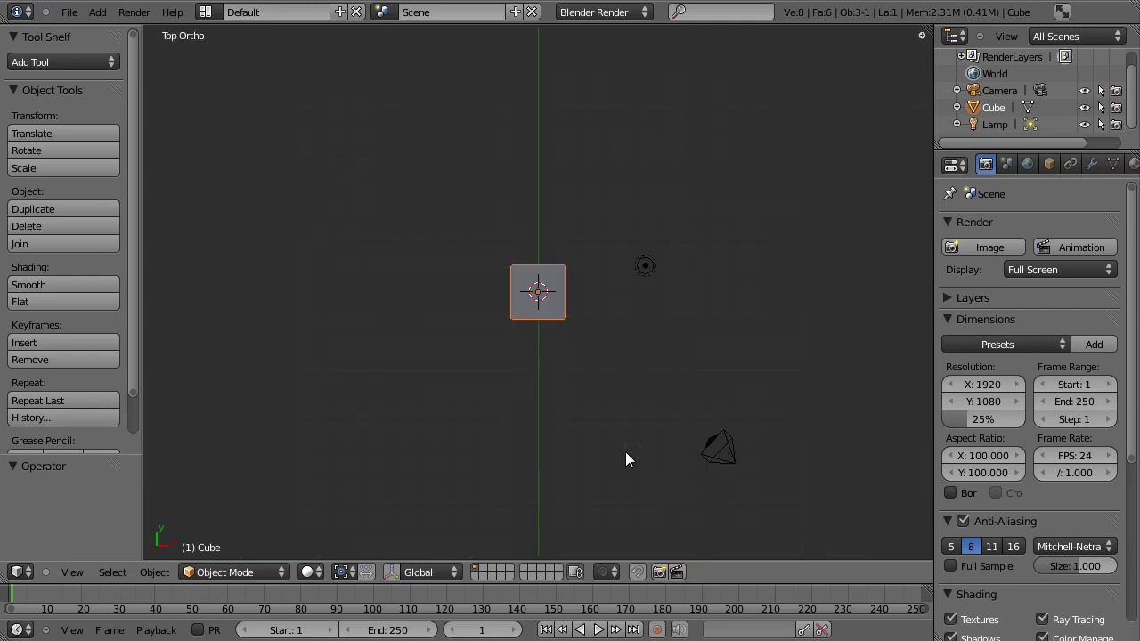
pyautogui.press('KP_5')
pyautogui.press('i')
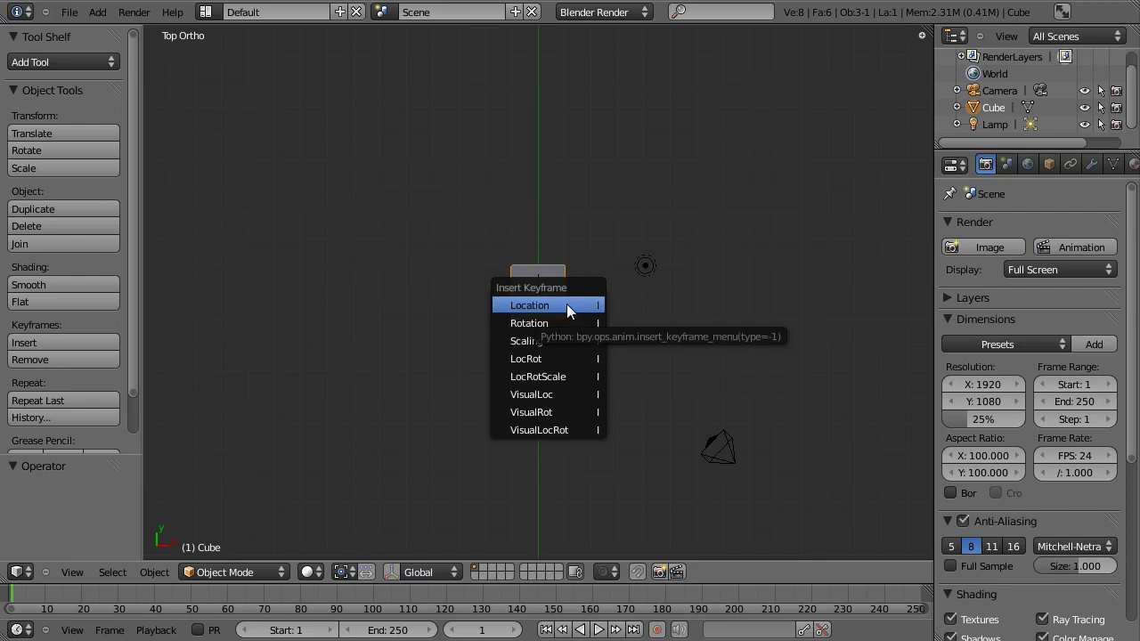
pyautogui.click(557, 380)
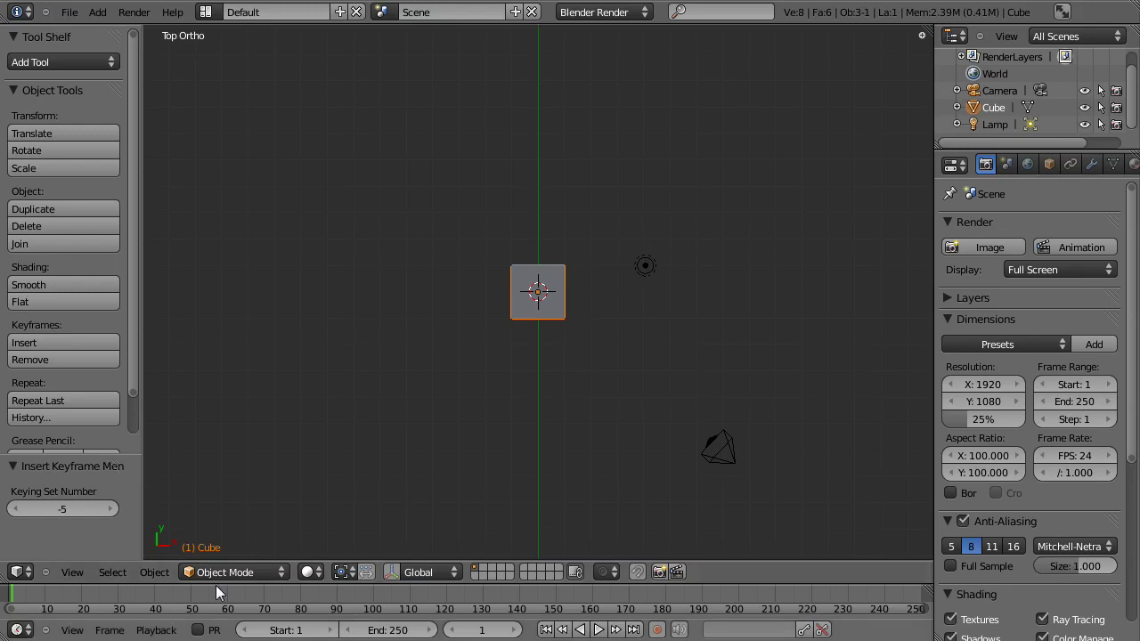
pyautogui.moveTo(36, 595); pyautogui.dragTo(12, 599)
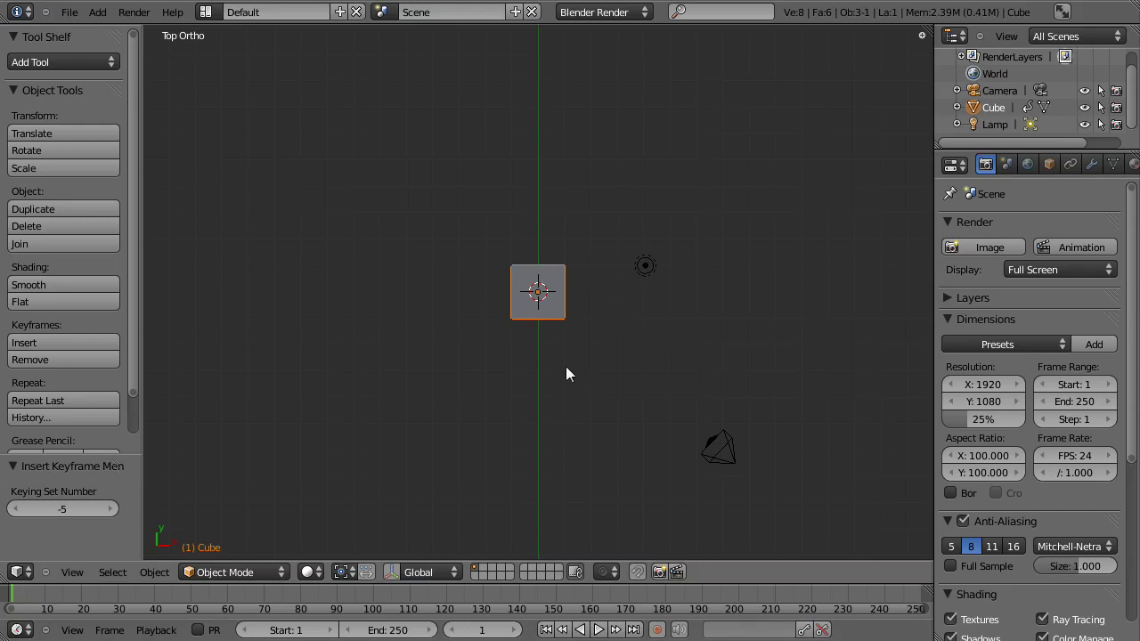
# At frame 24, move the cube about 9.99 units along X, insert a LocRotScale keyframe, and check the motion between both keyframes
pyautogui.moveTo(170, 592); pyautogui.dragTo(96, 596)
pyautogui.press('g')
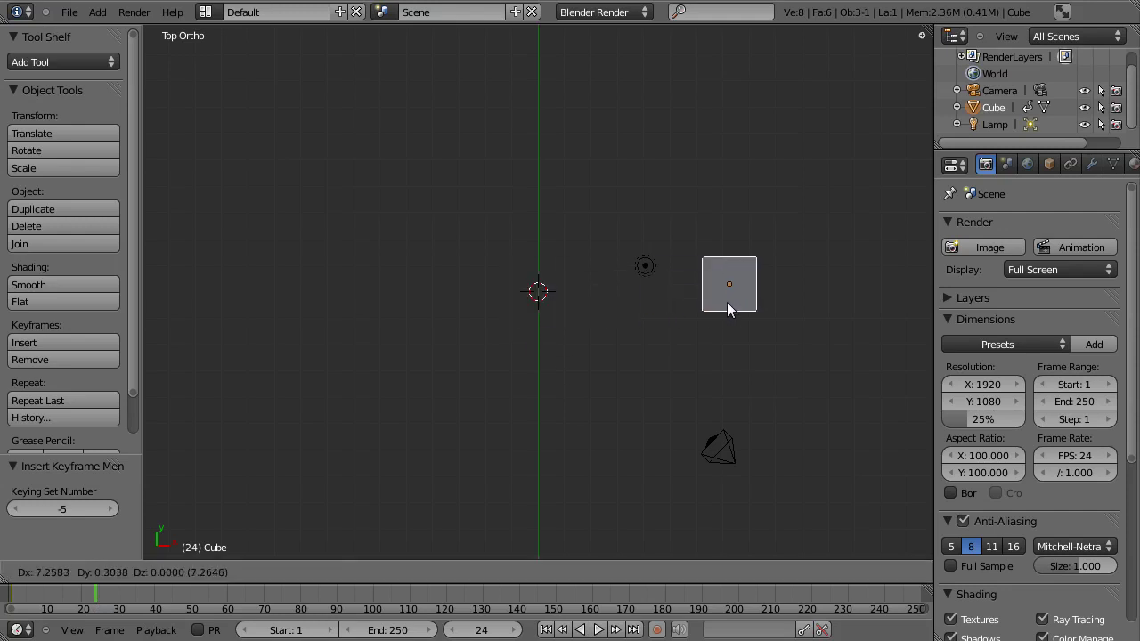
pyautogui.press('x')
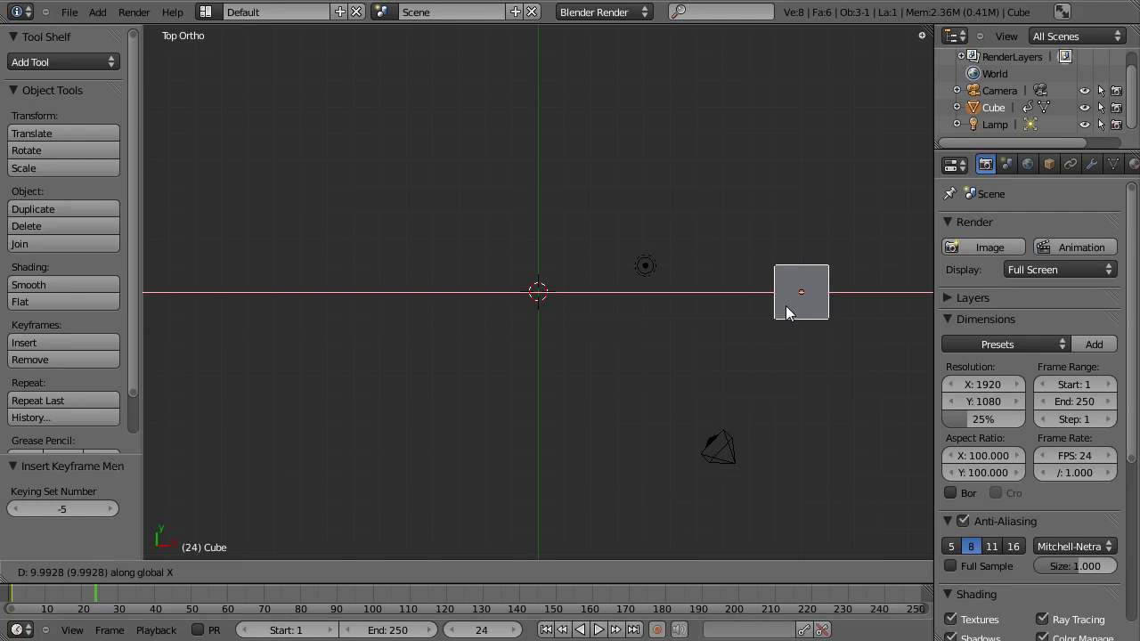
pyautogui.click(785, 305)
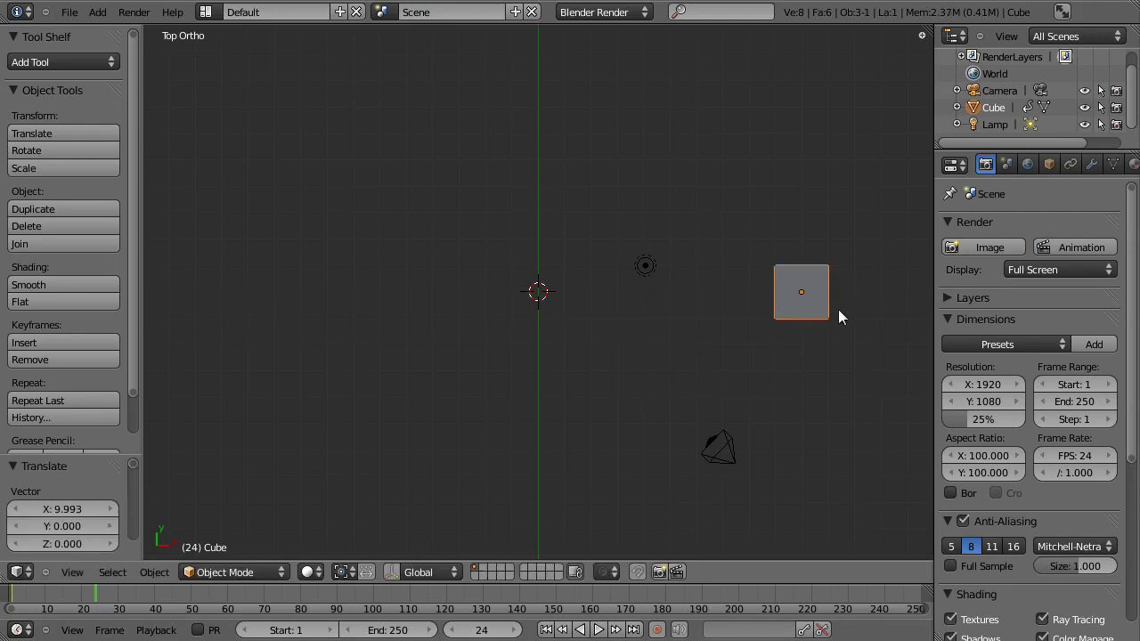
pyautogui.press('i')
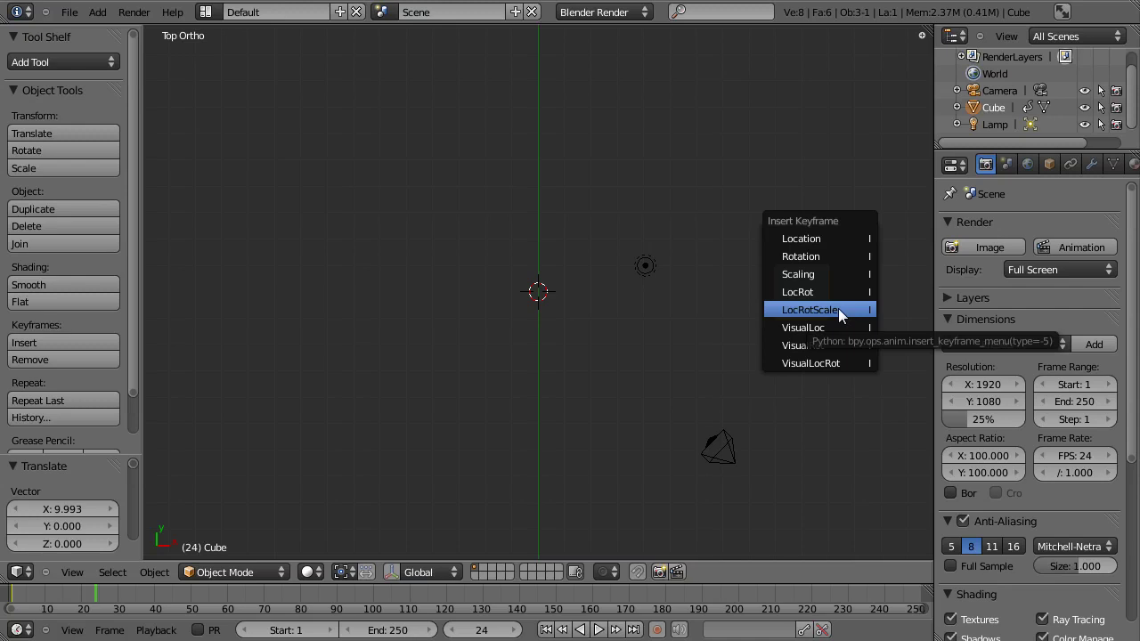
pyautogui.click(838, 308)
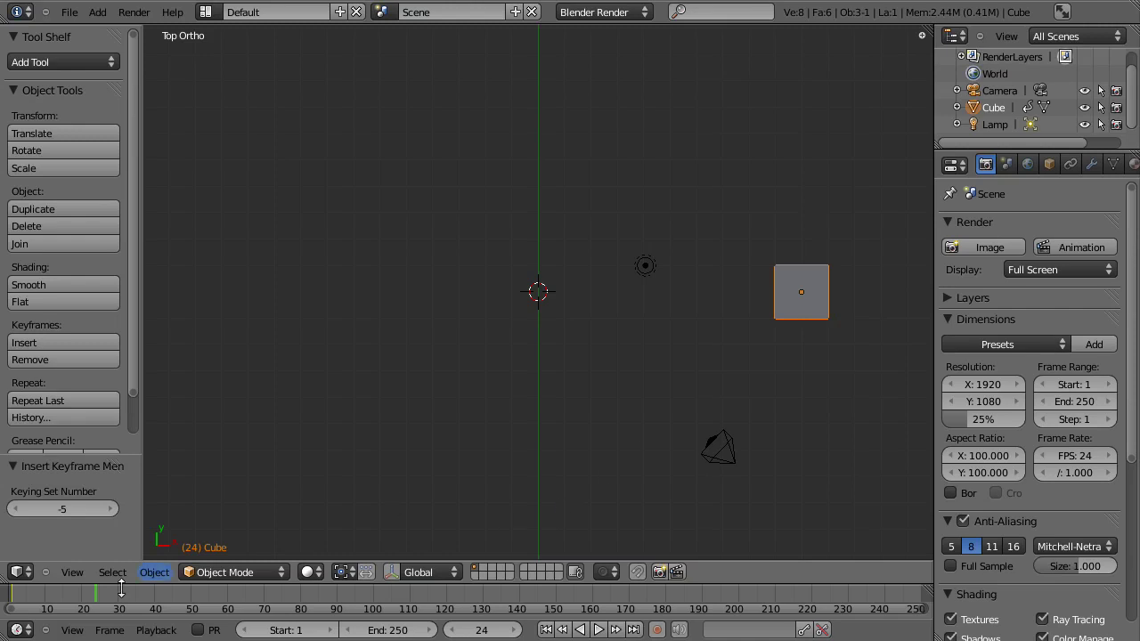
pyautogui.moveTo(81, 592); pyautogui.dragTo(55, 598)
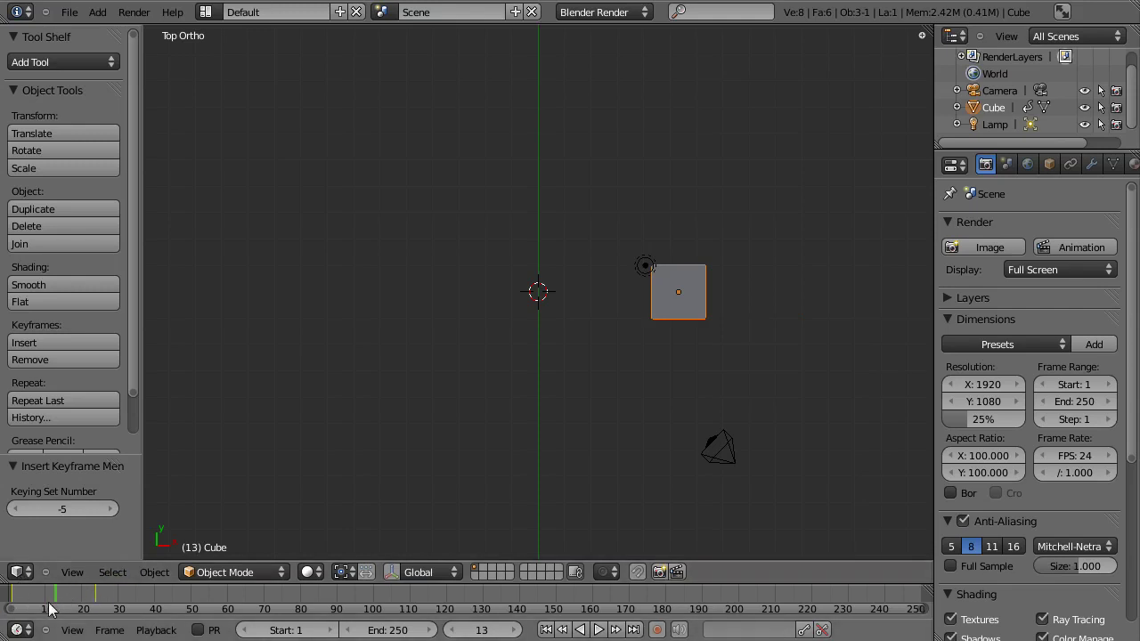
pyautogui.moveTo(56, 607); pyautogui.dragTo(97, 596)
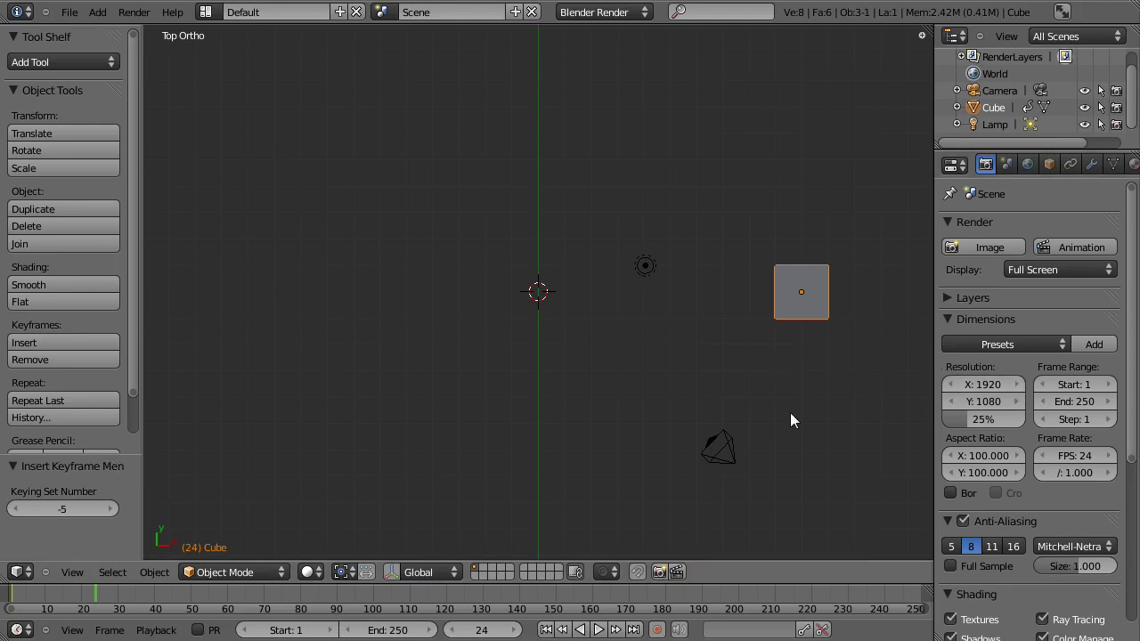
# Enable automatic keyframing and move the cube at frame 24 by about -1.55 on X and 8.41 on Y
pyautogui.keyDown('shift'); pyautogui.moveTo(710, 446); pyautogui.dragTo(659, 463, button='middle'); pyautogui.keyUp('shift')
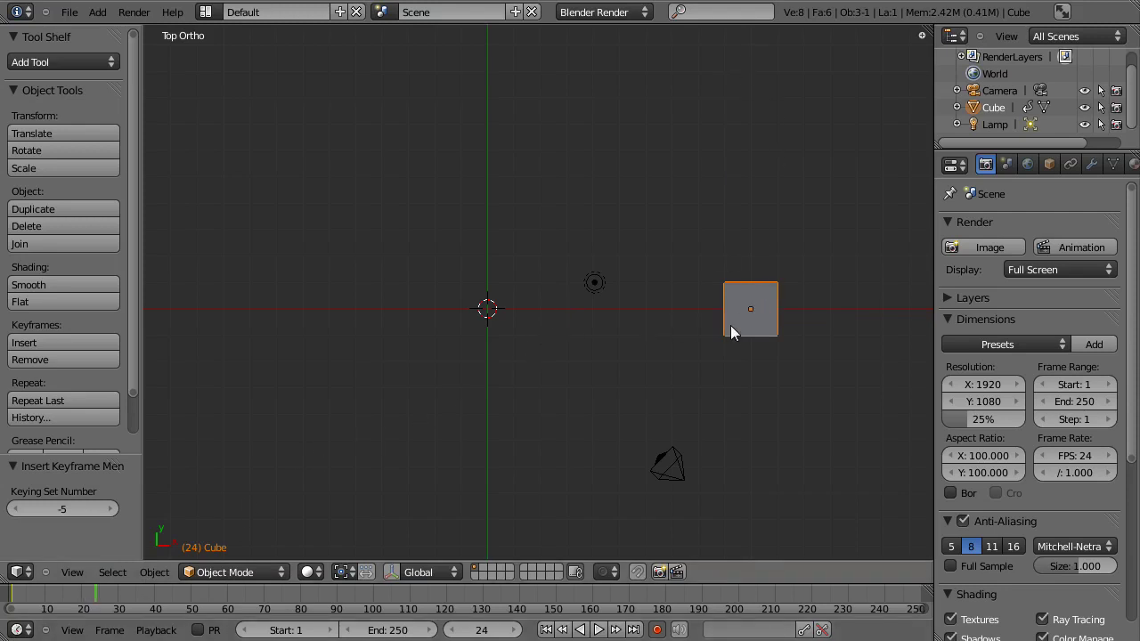
pyautogui.press('g')
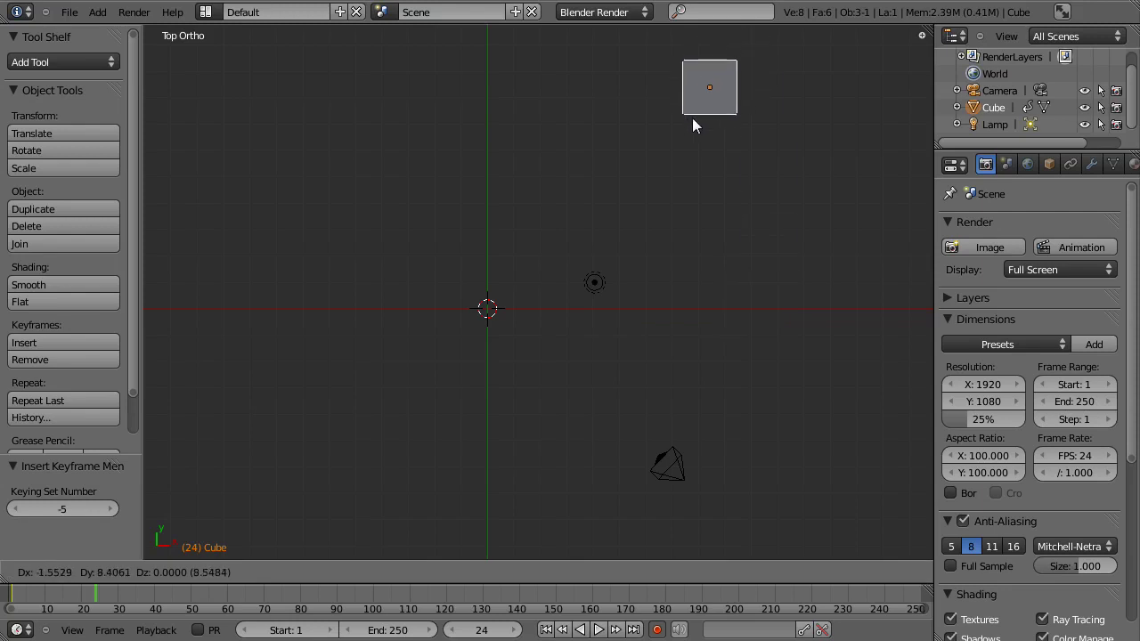
pyautogui.click(697, 118)
# At frame 48, move the cube by about 7.36 on X and -8.41 on Y with automatic keyframing
pyautogui.moveTo(96, 598); pyautogui.dragTo(184, 594)
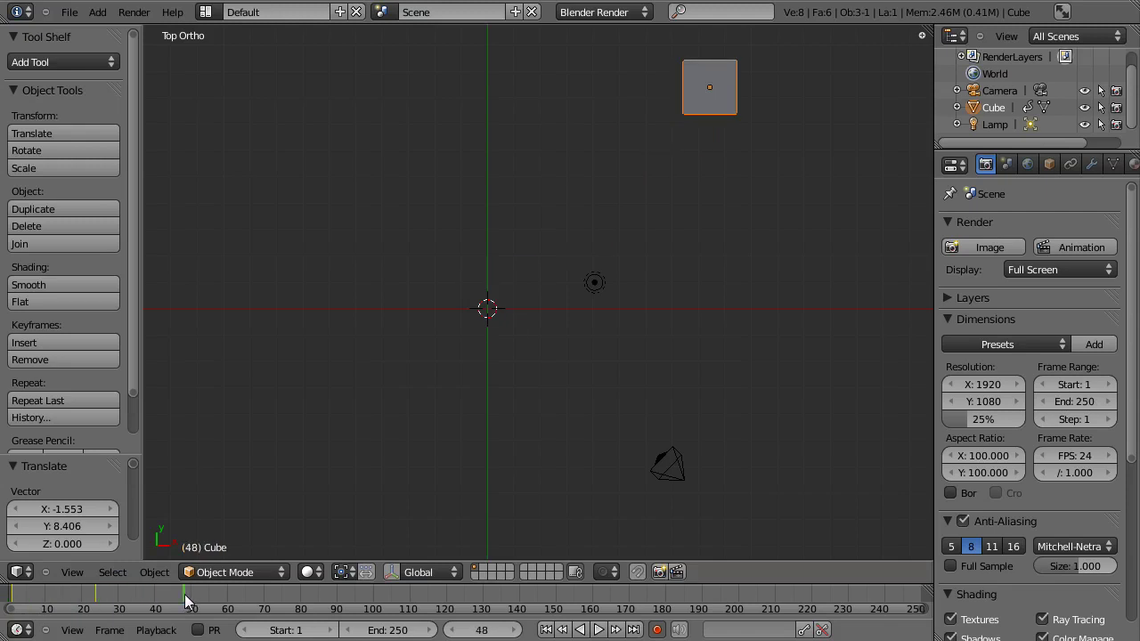
pyautogui.keyDown('shift'); pyautogui.moveTo(557, 340); pyautogui.dragTo(464, 335, button='middle'); pyautogui.keyUp('shift')
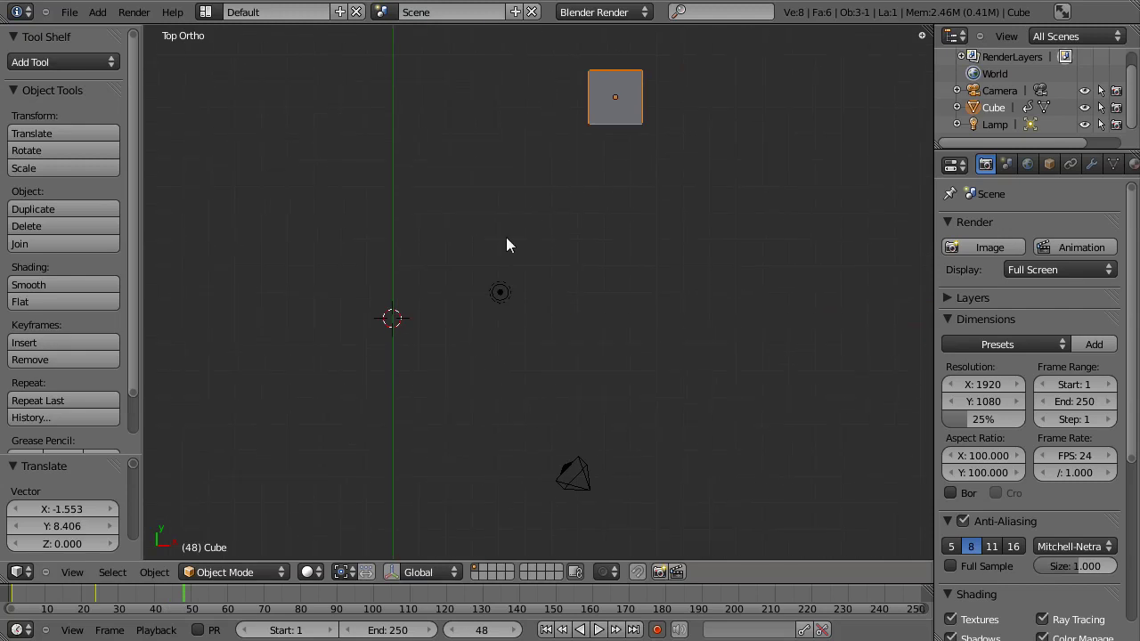
pyautogui.press('g')
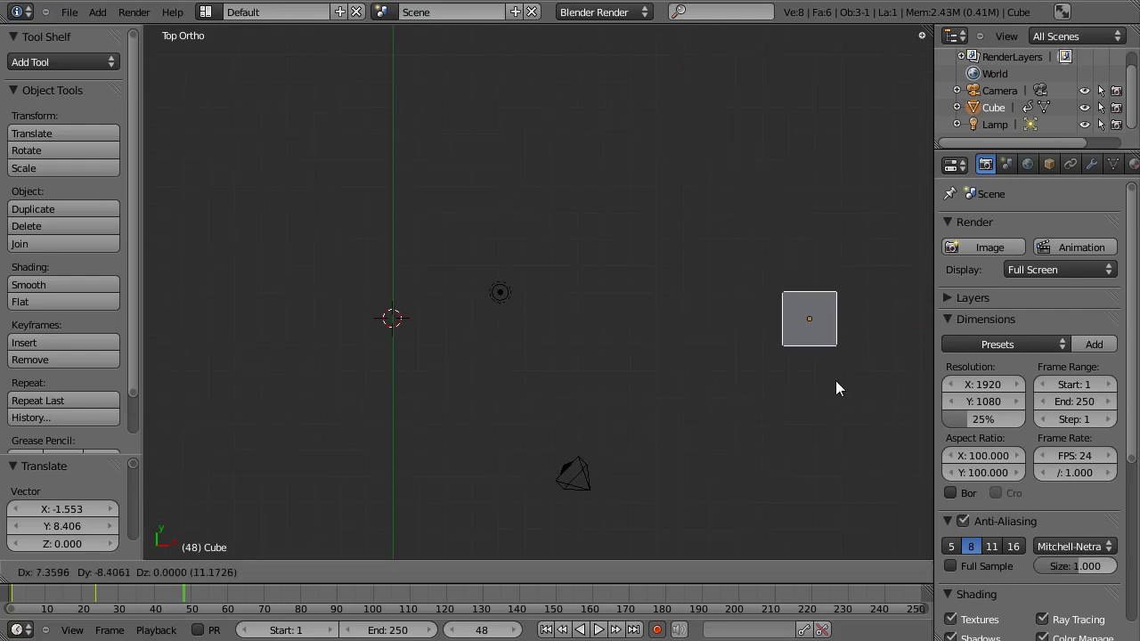
pyautogui.click(835, 380)
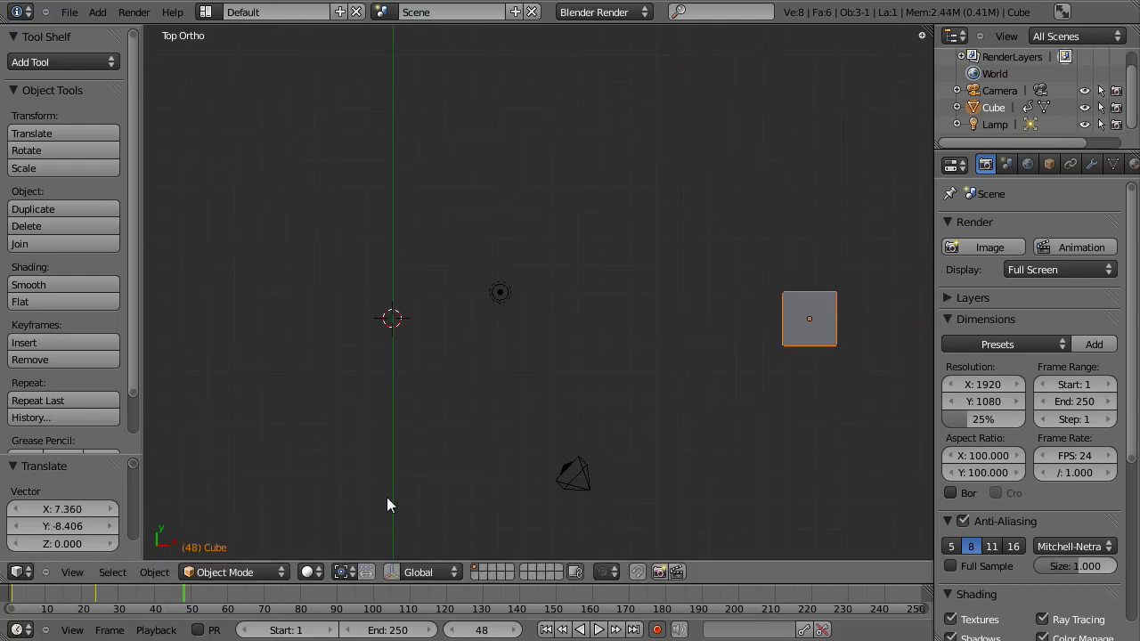
pyautogui.moveTo(190, 602)
pyautogui.mouseDown()
pyautogui.moveTo(27, 614)
pyautogui.moveTo(117, 596)
pyautogui.moveTo(183, 608)
pyautogui.mouseUp()
# Rotate the cube clockwise at frame 48, and rotate it by about -0.419 radians at frame 5
pyautogui.press('r')
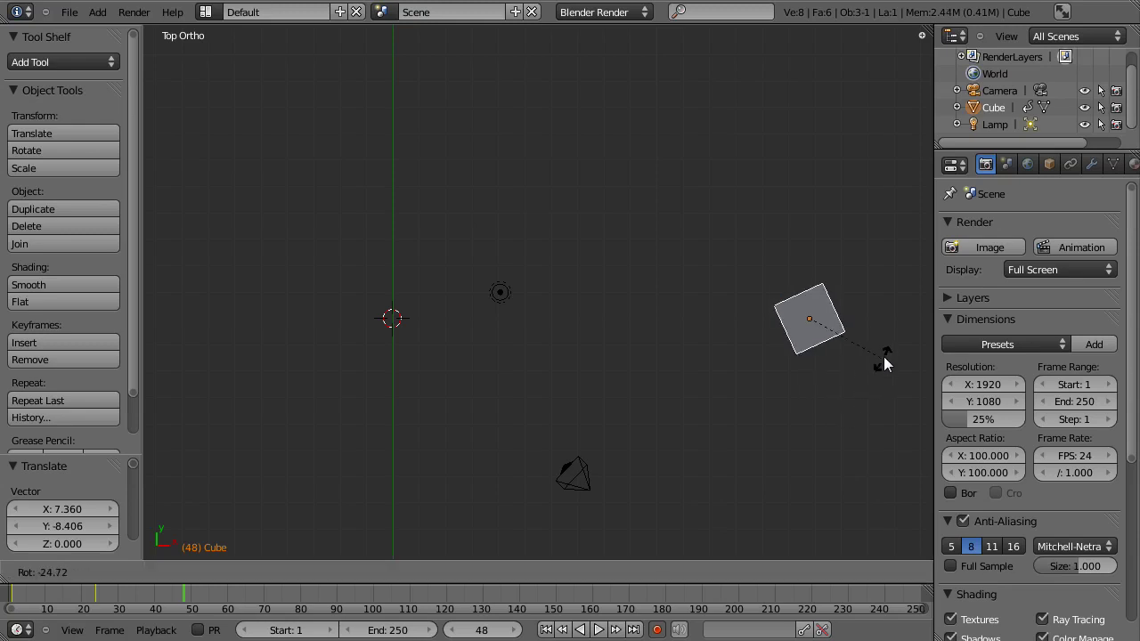
pyautogui.click(881, 361)
pyautogui.moveTo(192, 609); pyautogui.dragTo(29, 612)
pyautogui.press('r')
pyautogui.click(437, 406)
# At frame 37, scale the cube uniformly by about 1.636, and check the frames up to 52
pyautogui.moveTo(37, 600); pyautogui.dragTo(147, 609)
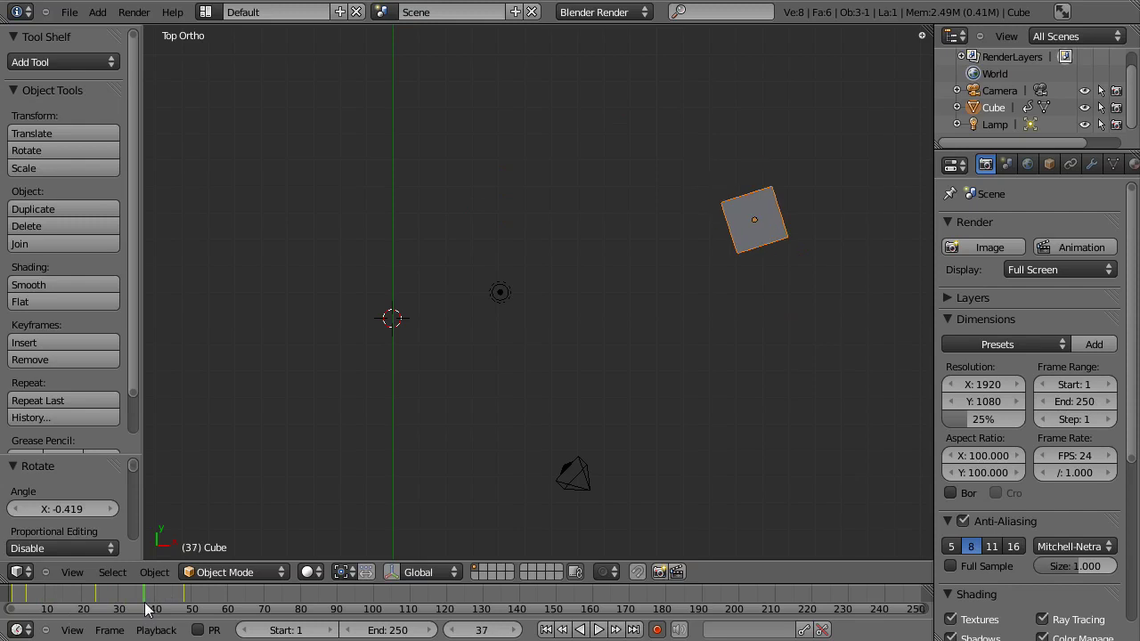
pyautogui.press('s')
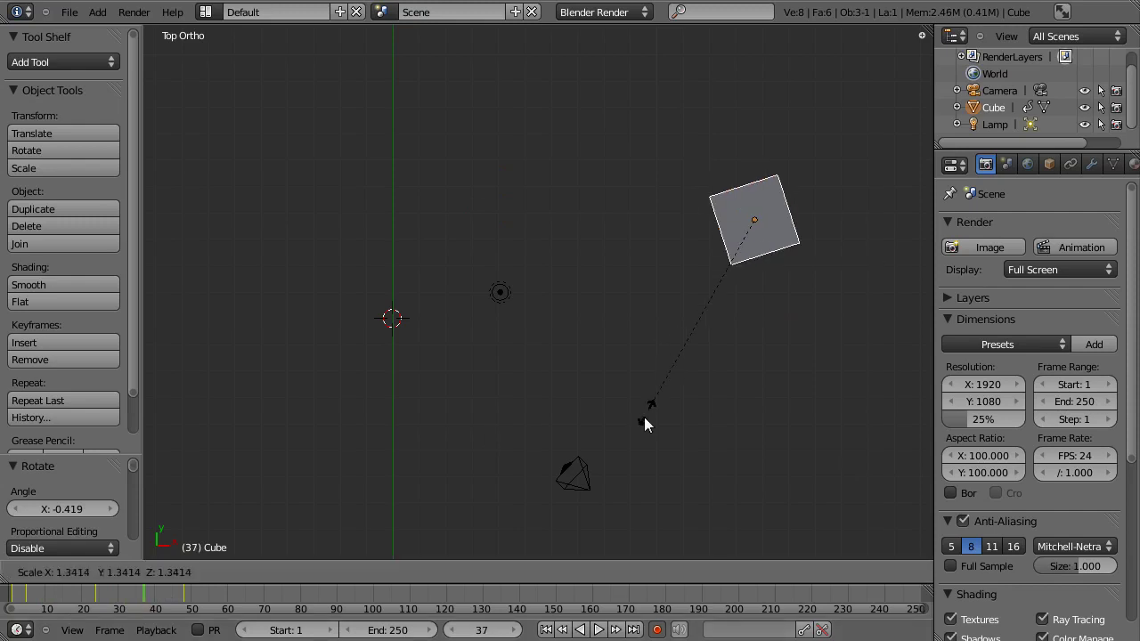
pyautogui.click(625, 456)
pyautogui.moveTo(146, 589); pyautogui.dragTo(193, 614)
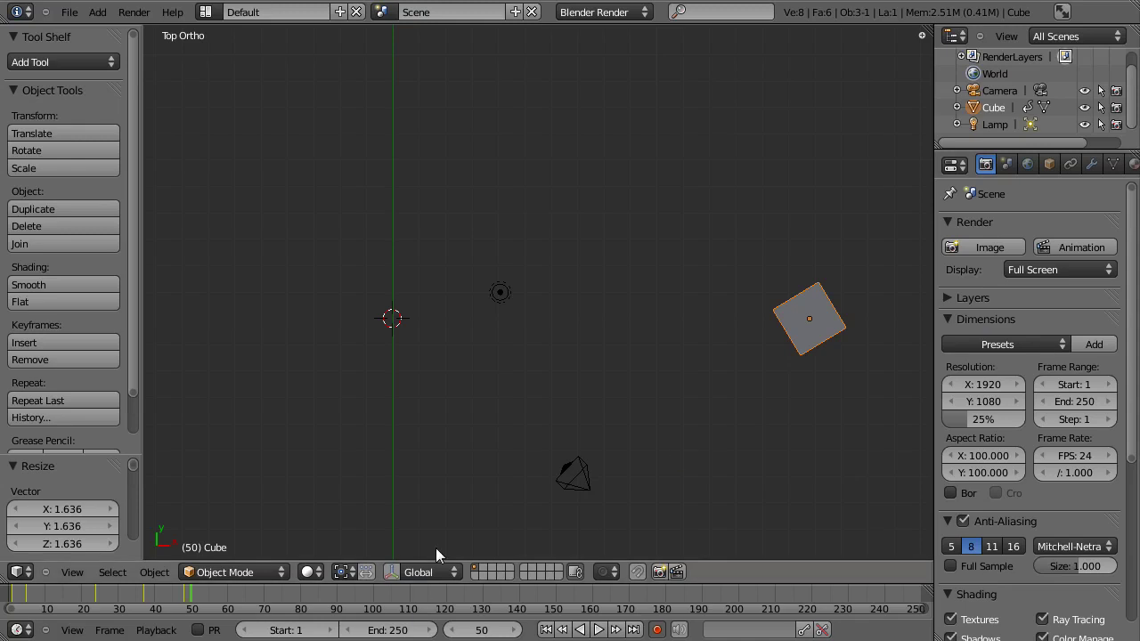
pyautogui.moveTo(193, 596)
pyautogui.mouseDown()
pyautogui.moveTo(11, 608)
pyautogui.moveTo(198, 602)
pyautogui.mouseUp()
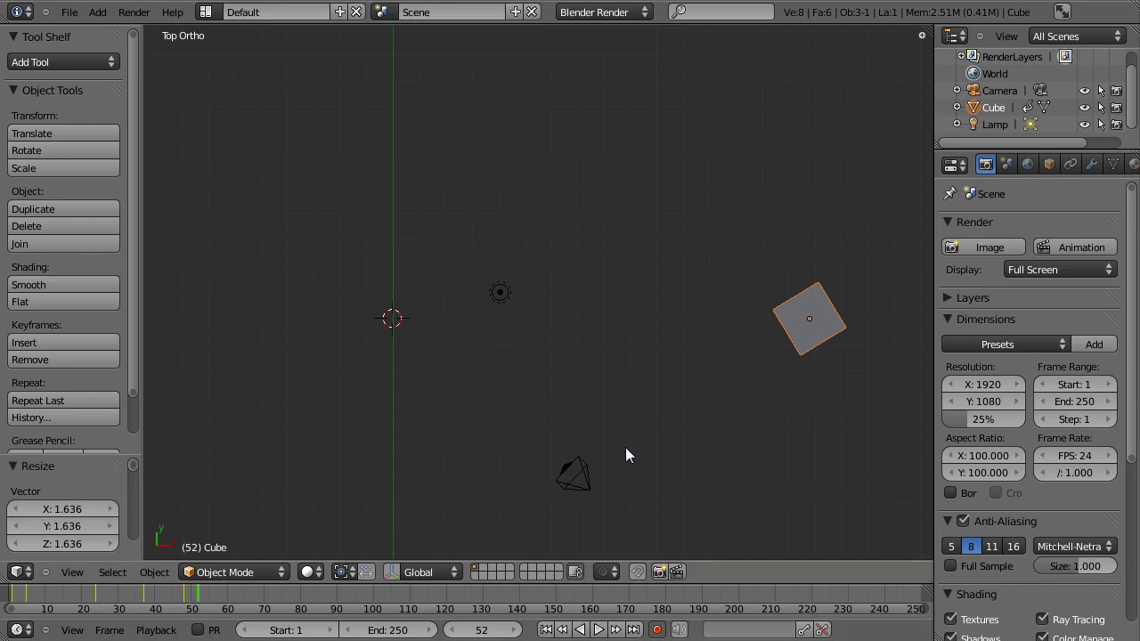
# Play the animation from the first frame, stop it, and check the last frame before returning to frame 1
pyautogui.click(545, 630)
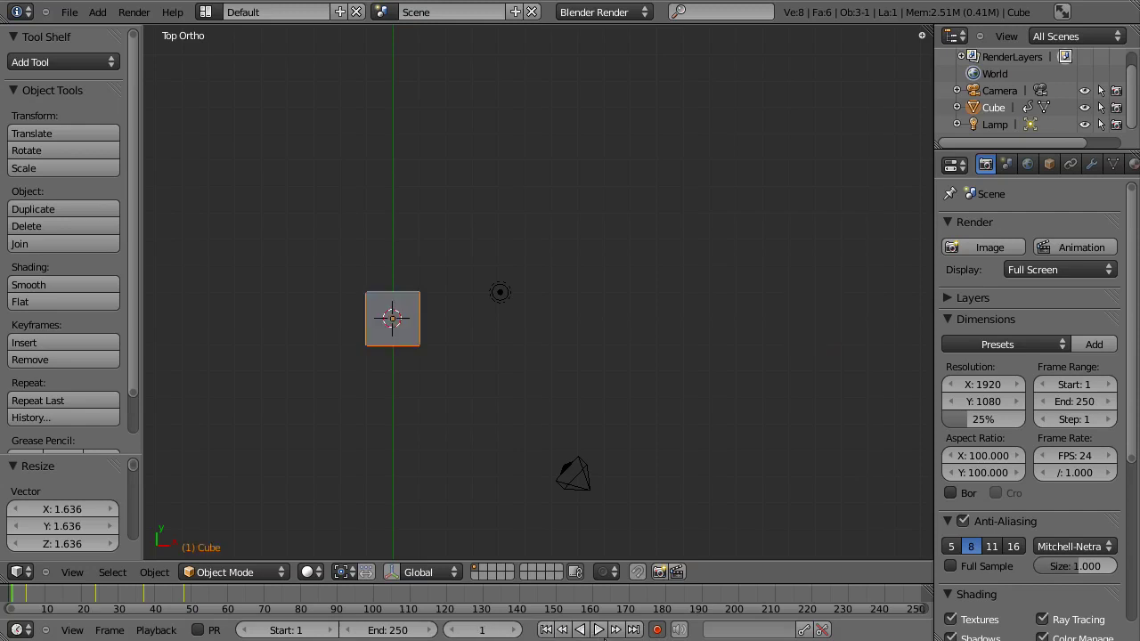
pyautogui.click(598, 629)
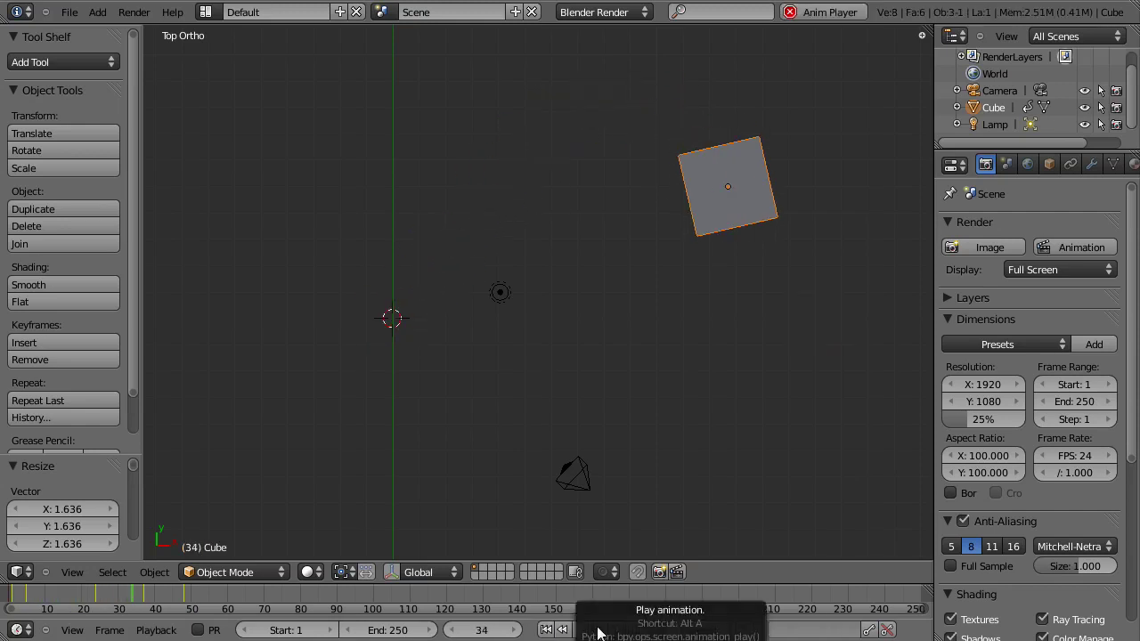
pyautogui.click(586, 628)
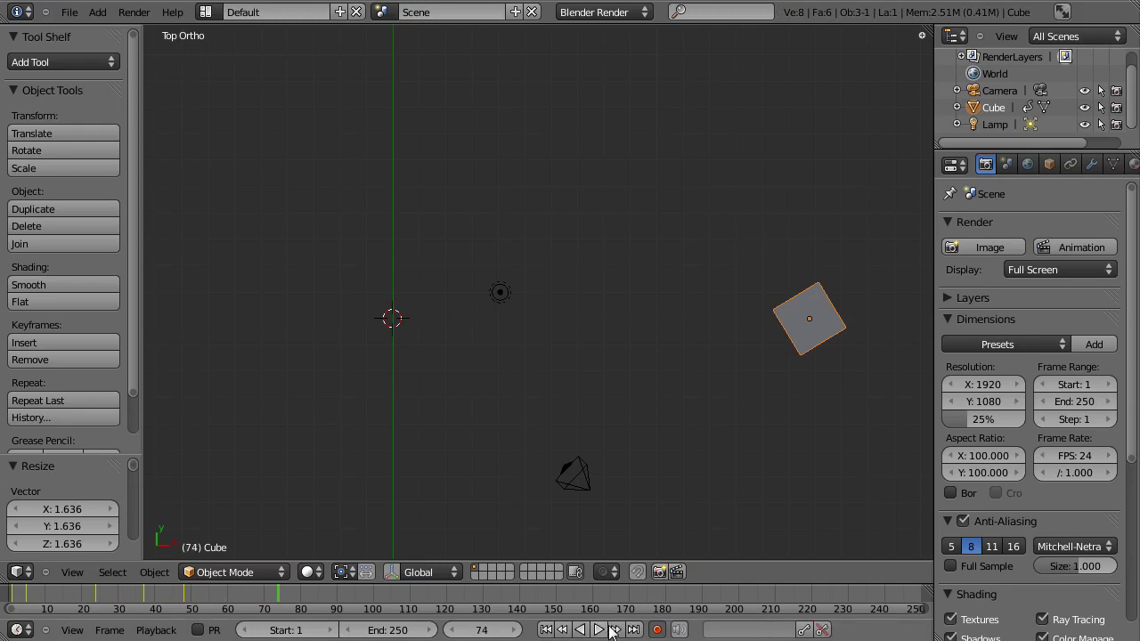
pyautogui.click(634, 630)
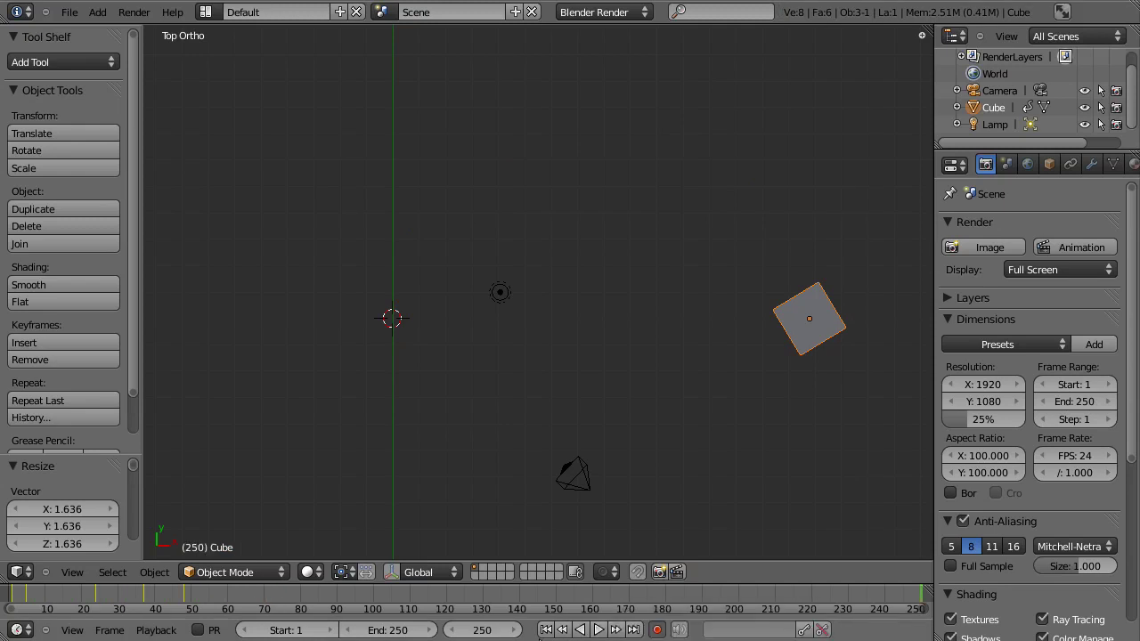
pyautogui.click(546, 629)
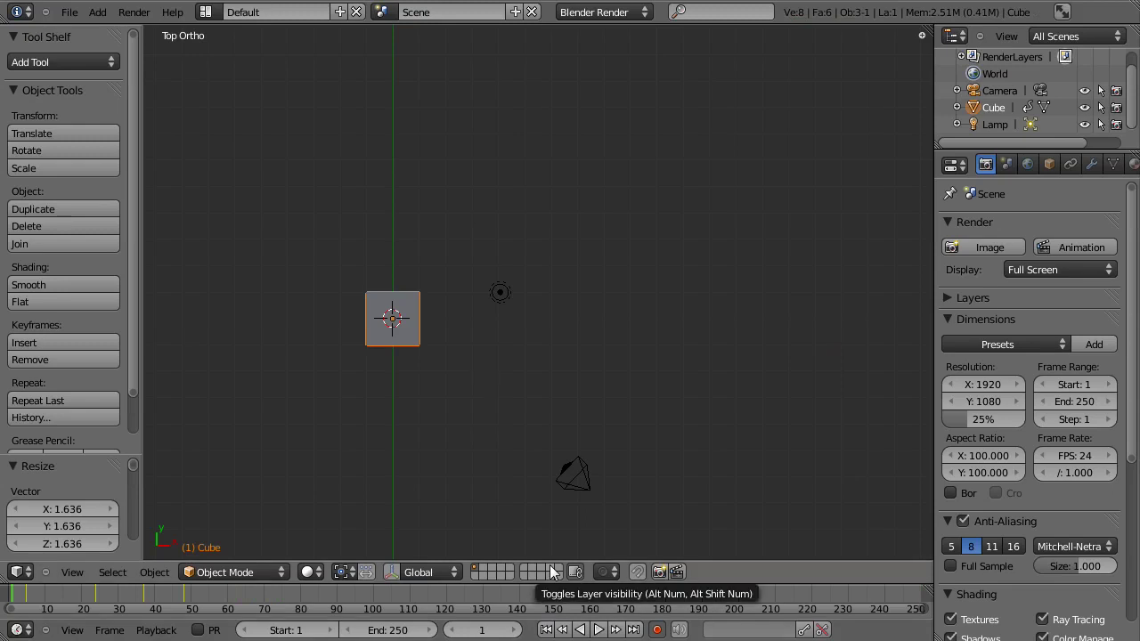
# Go to the cube's last keyframe at frame 48 and set the animation's end frame to 48
pyautogui.click(184, 596)
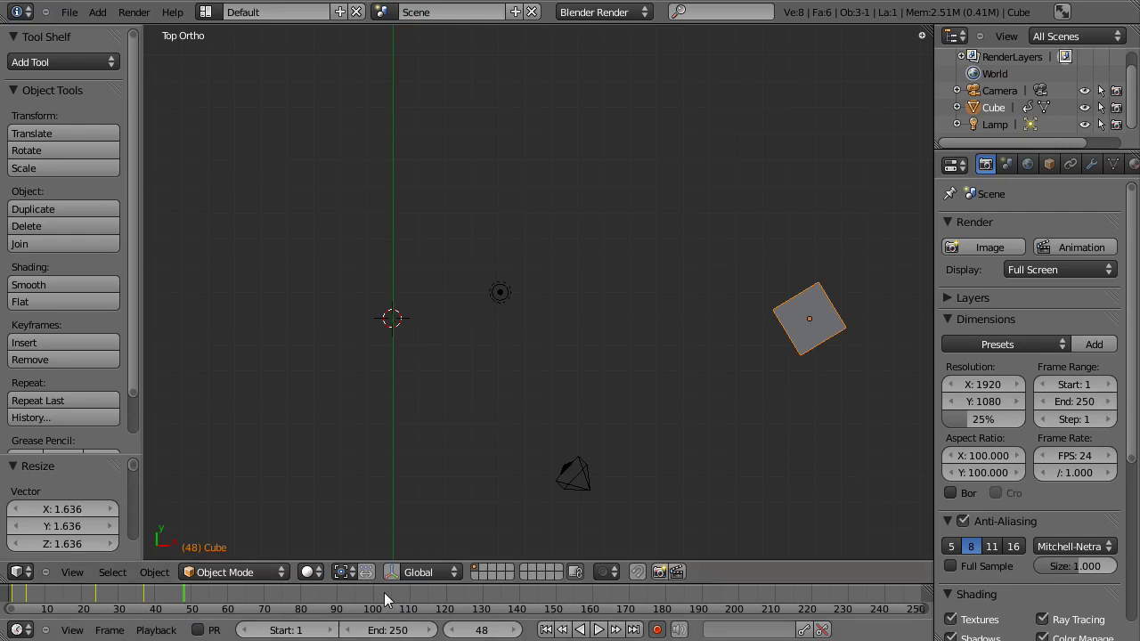
pyautogui.click(415, 632)
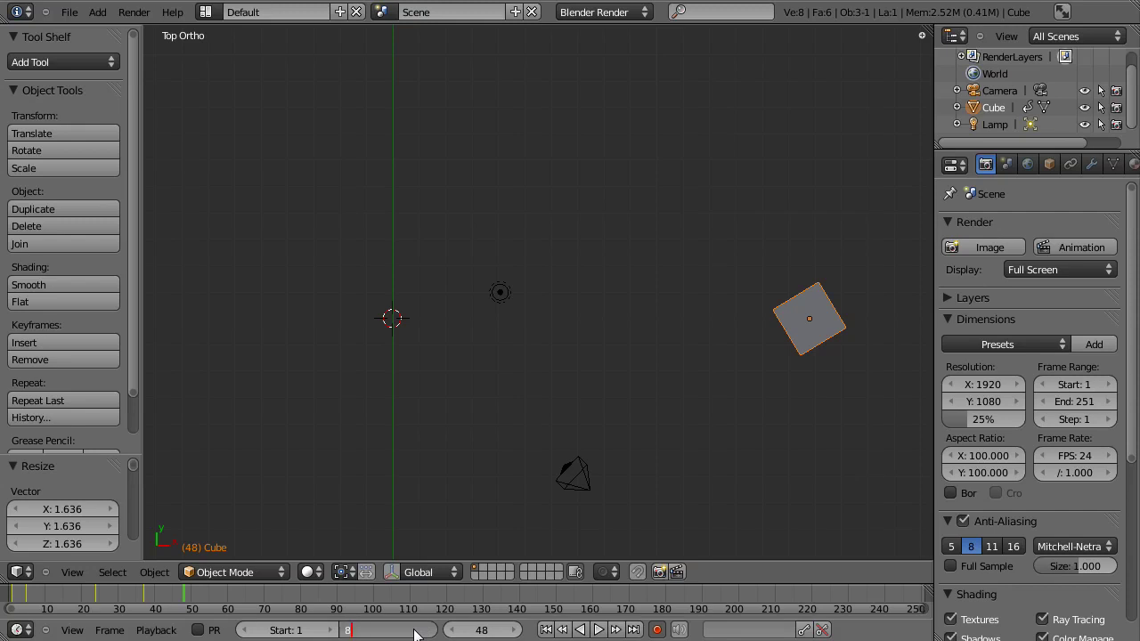
pyautogui.write('8')
pyautogui.press('Return')
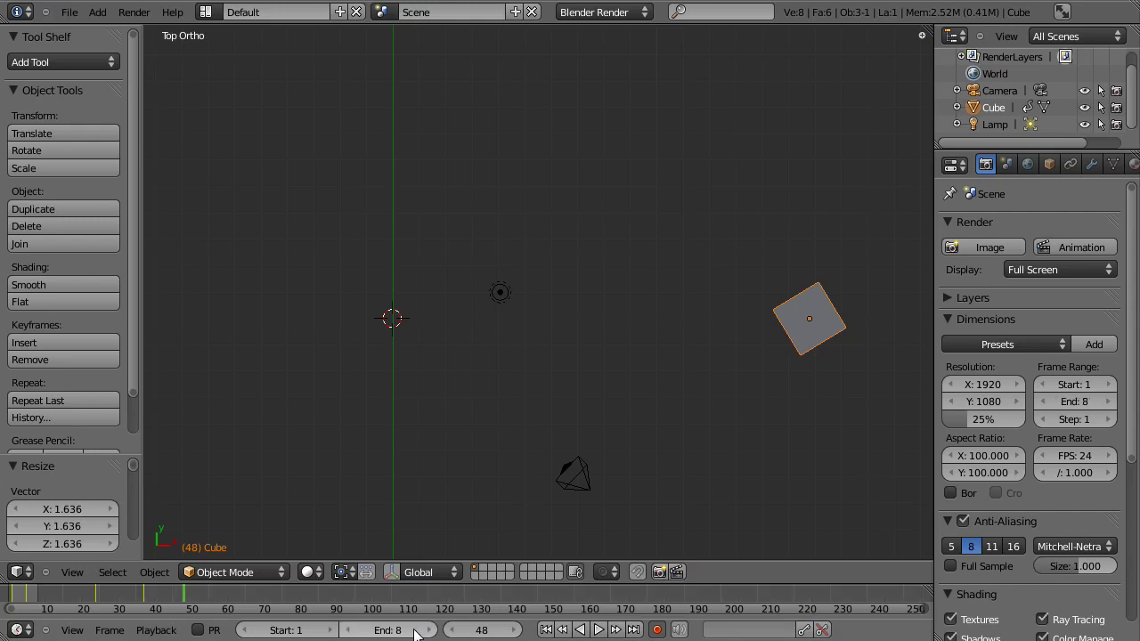
pyautogui.click(415, 631)
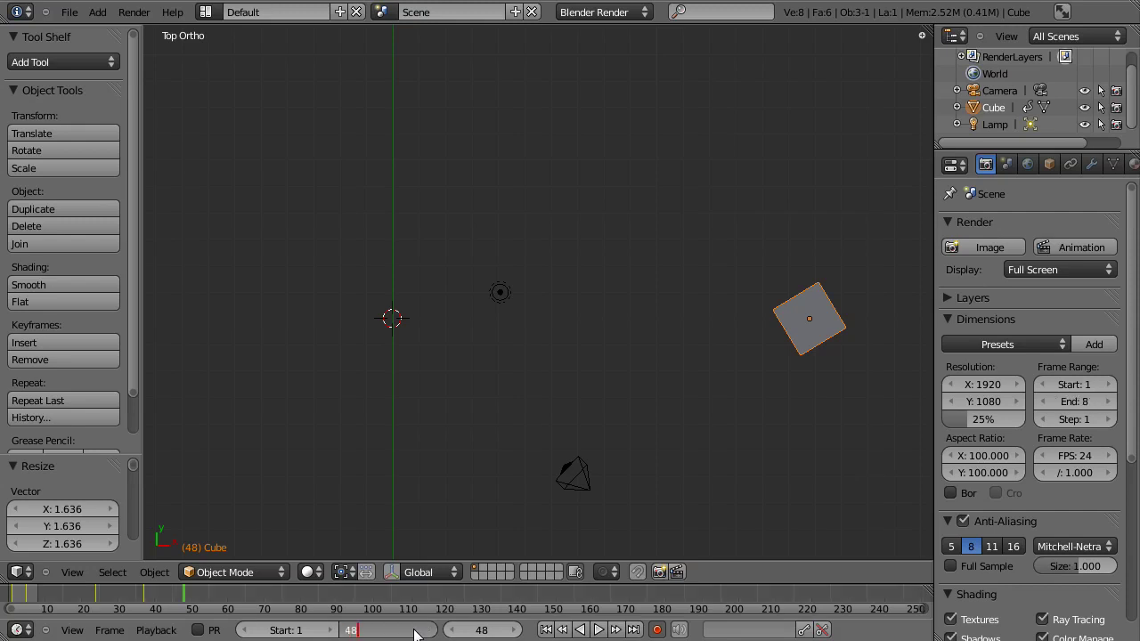
pyautogui.write('48')
pyautogui.press('Return')
pyautogui.moveTo(415, 632)
pyautogui.mouseDown()
pyautogui.moveTo(516, 627)
pyautogui.moveTo(409, 623)
pyautogui.mouseUp()
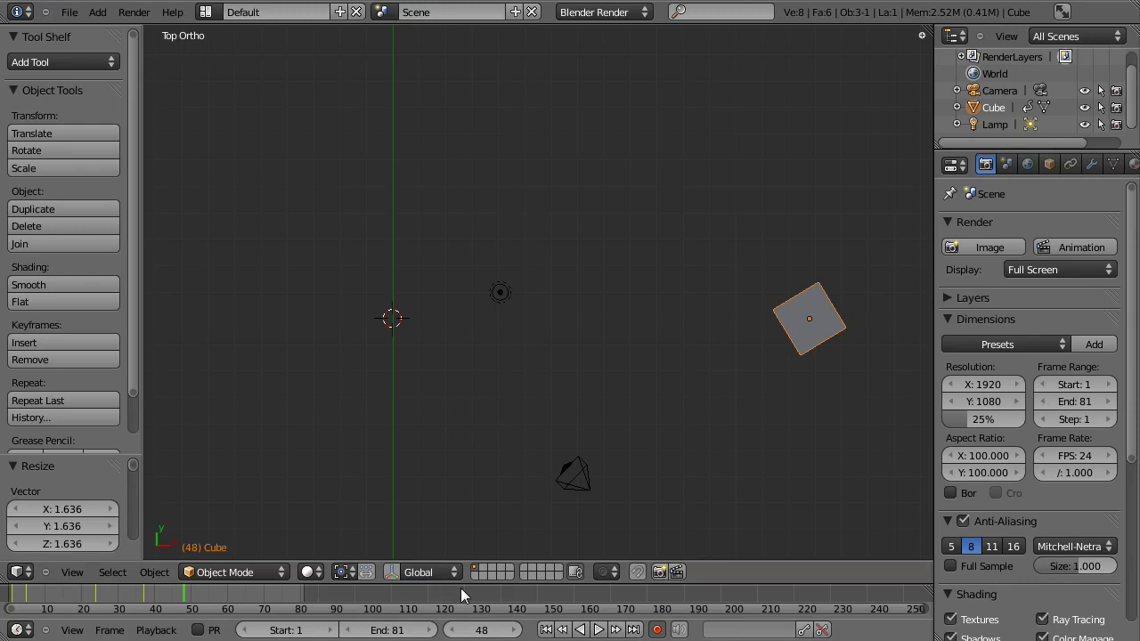
pyautogui.press('e')
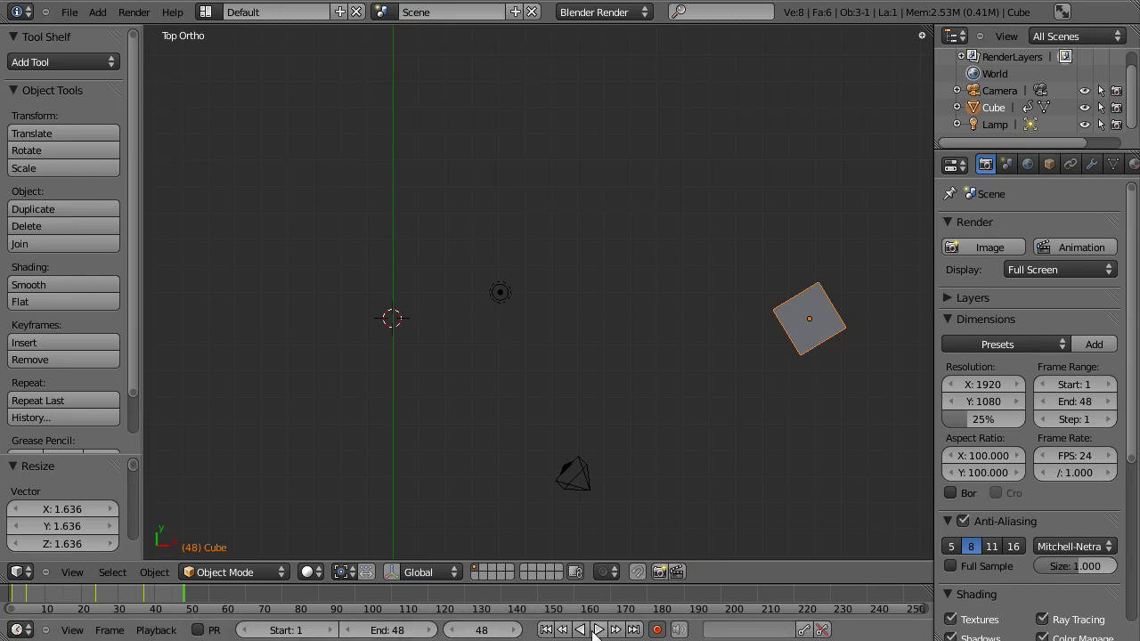
# Play the shortened animation from the first frame, view it from an angled perspective, and stop playback
pyautogui.click(547, 630)
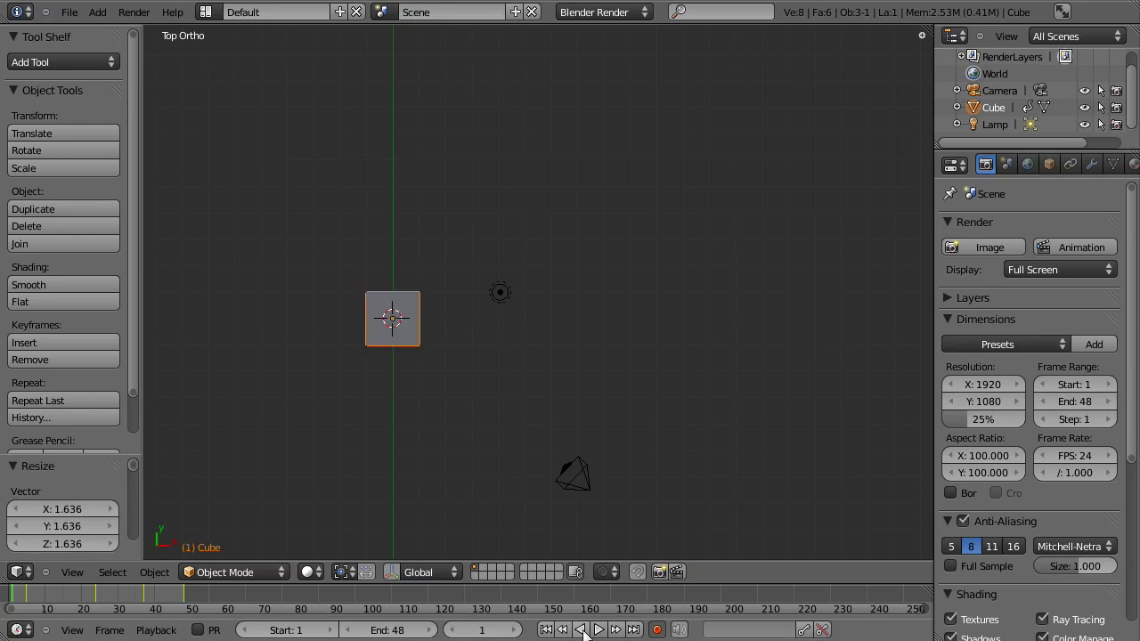
pyautogui.click(598, 630)
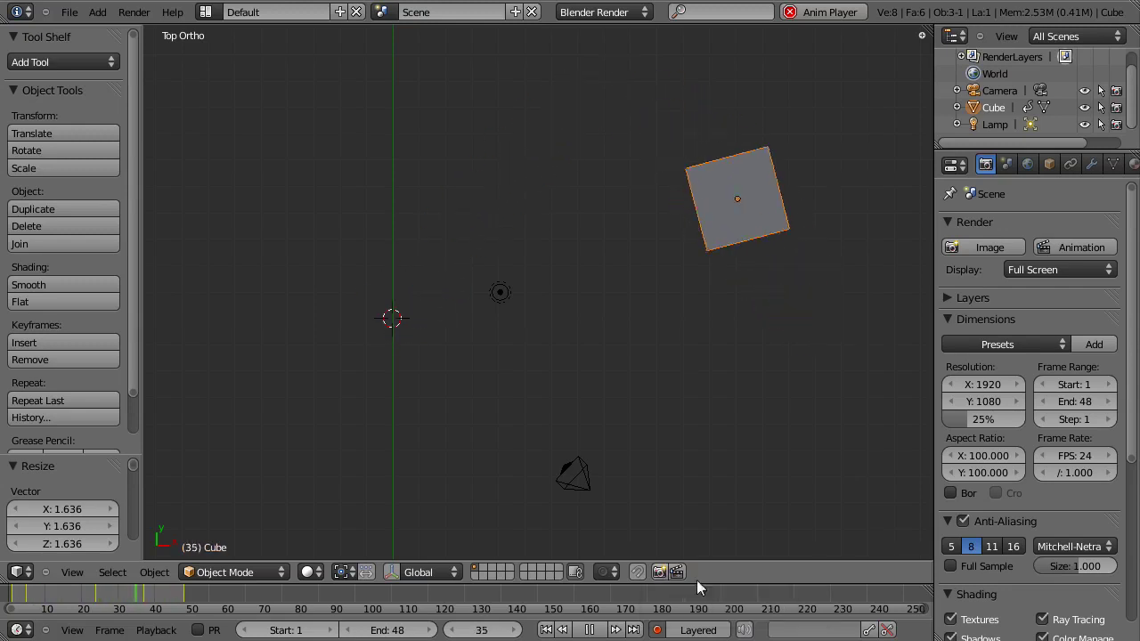
pyautogui.moveTo(558, 449); pyautogui.dragTo(554, 173, button='middle')
pyautogui.moveTo(647, 336); pyautogui.dragTo(459, 422, button='middle')
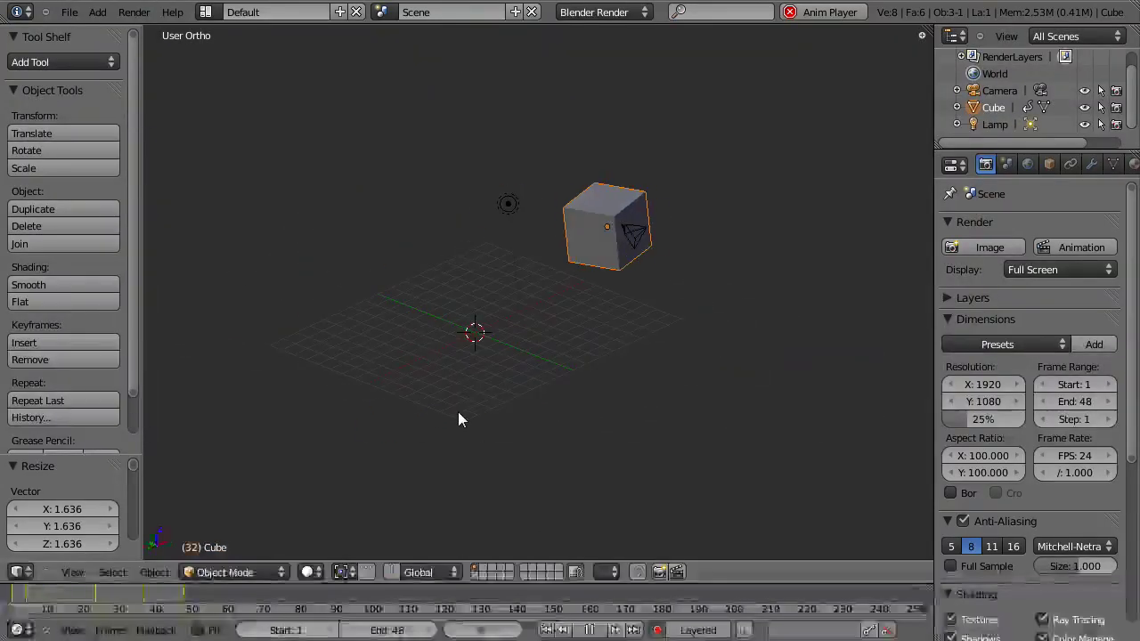
pyautogui.click(591, 629)
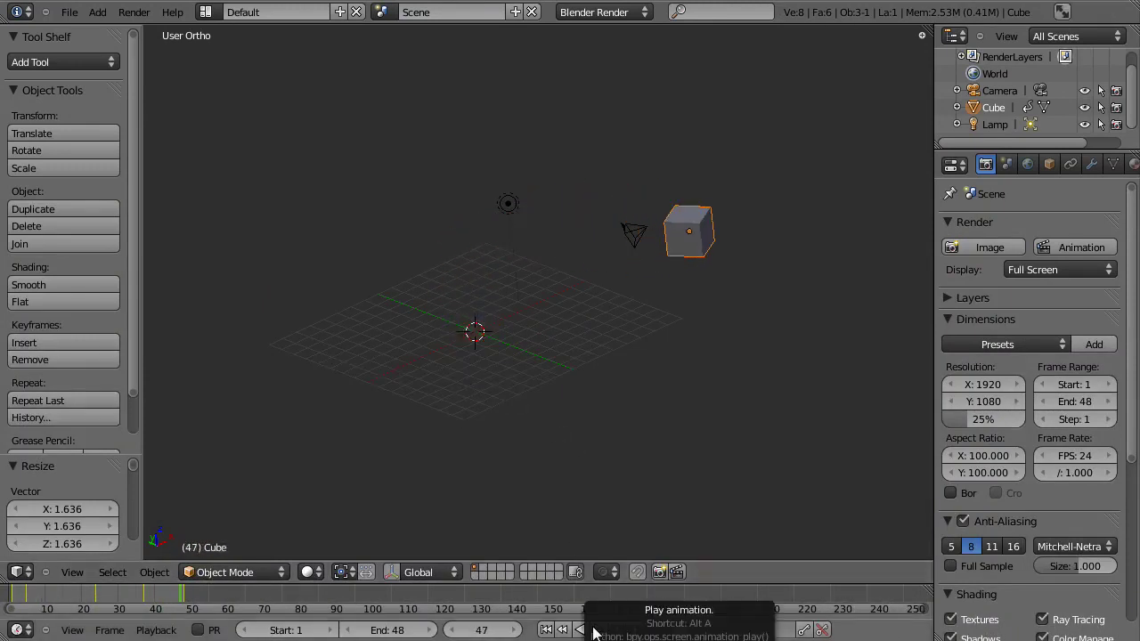